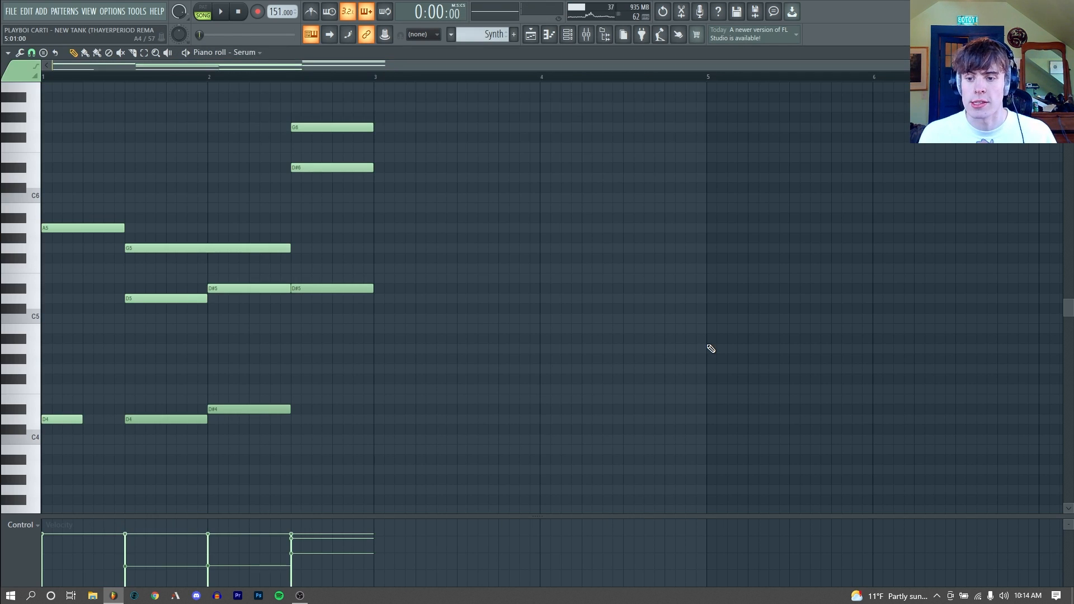
Play back the synth melody in the arrangement to hear the Serum lead patch
key("space")
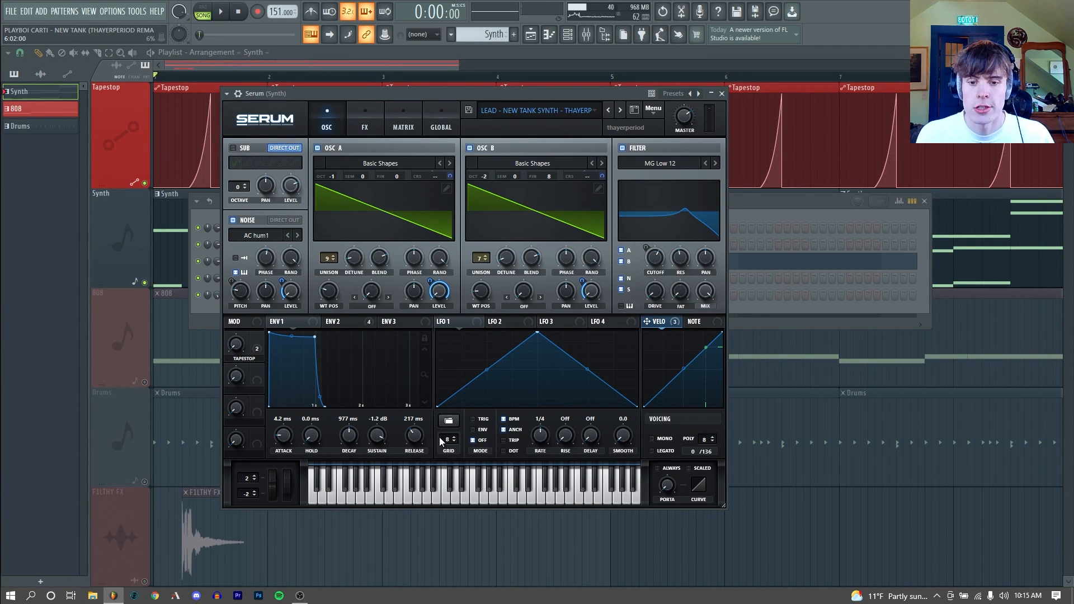
key("space")
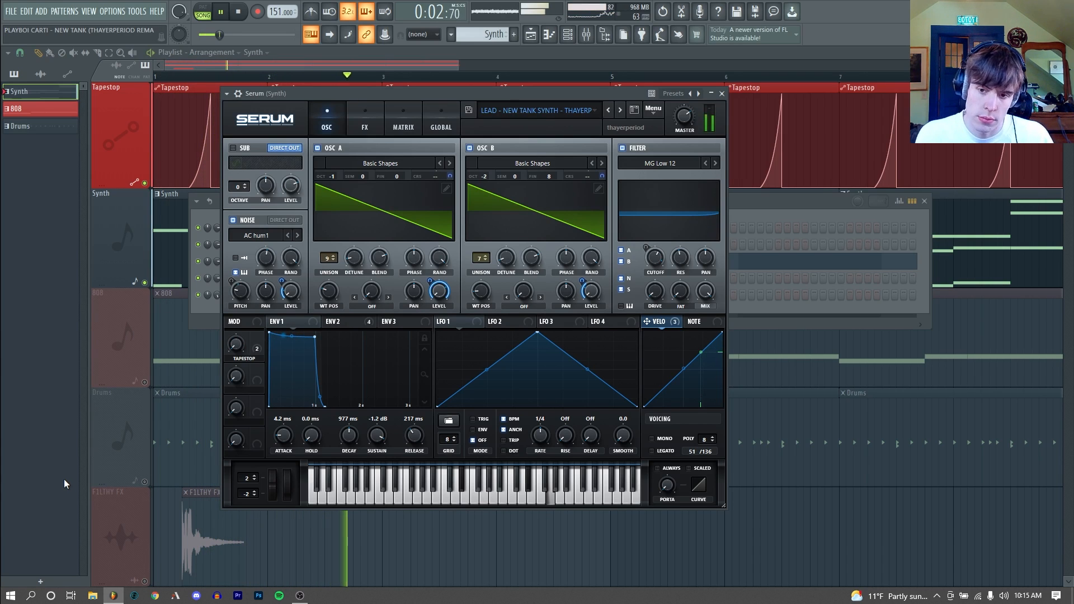
key("space")
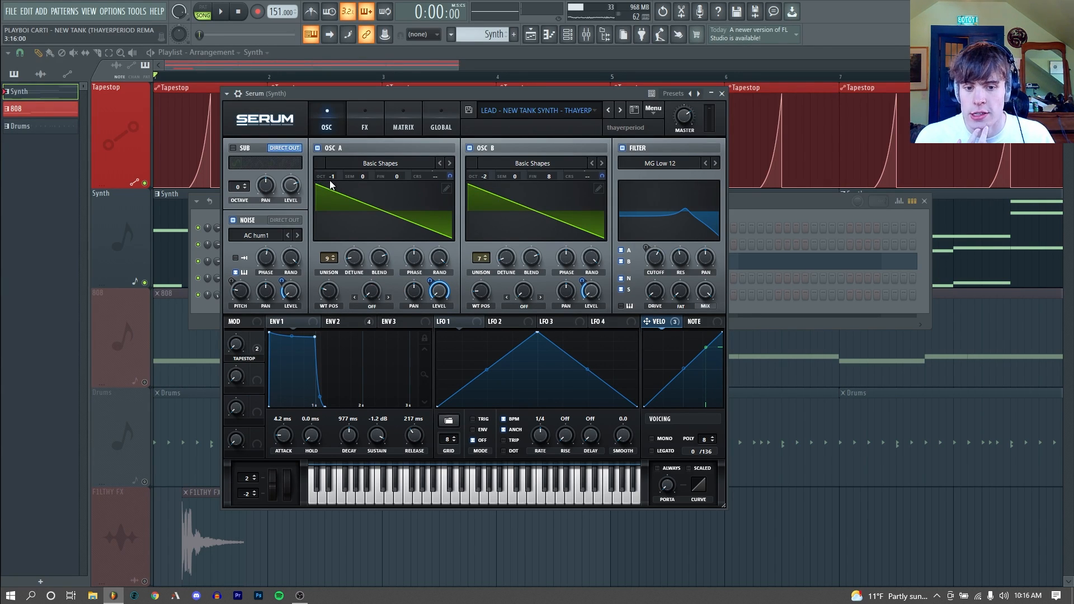
Audition the lead's two layers separately by bypassing and re-enabling OSC B, and doing the same with OSC A
mouse_move(592, 299)
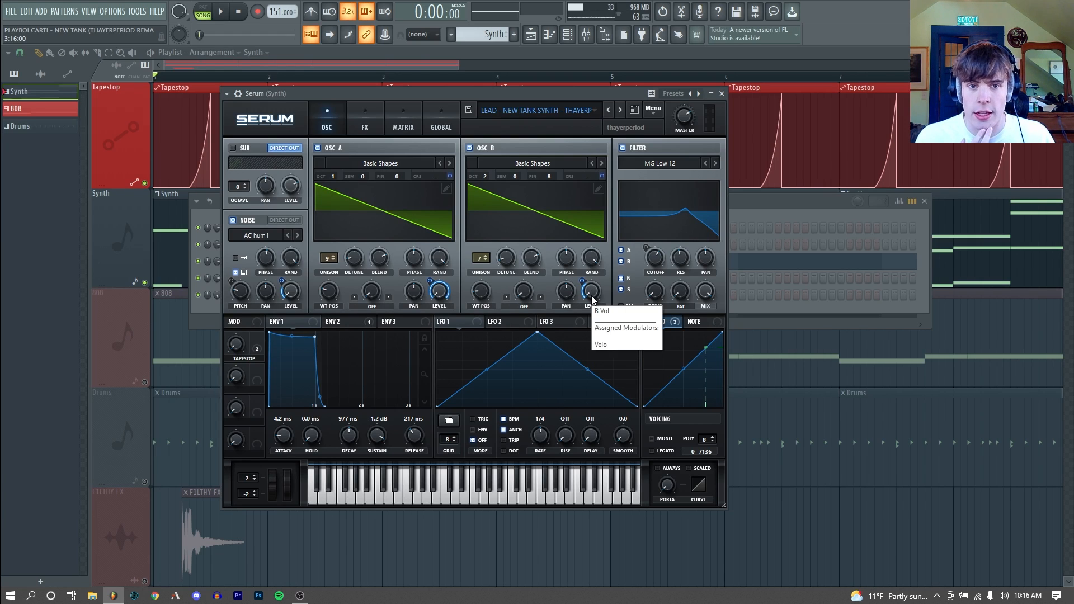
left_click(469, 149)
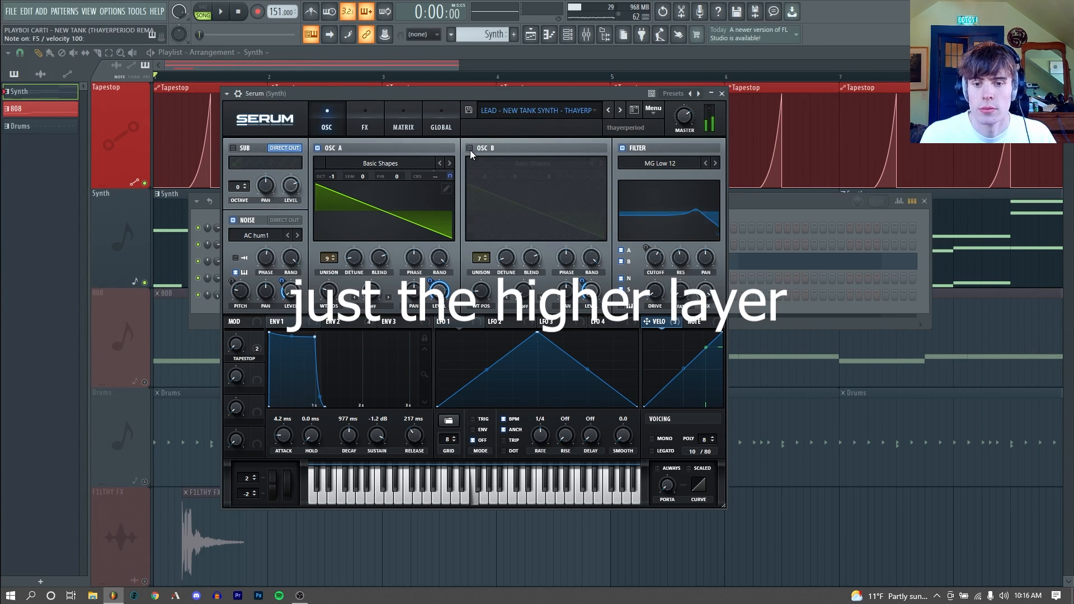
left_click(470, 149)
left_click(337, 148)
left_click(337, 147)
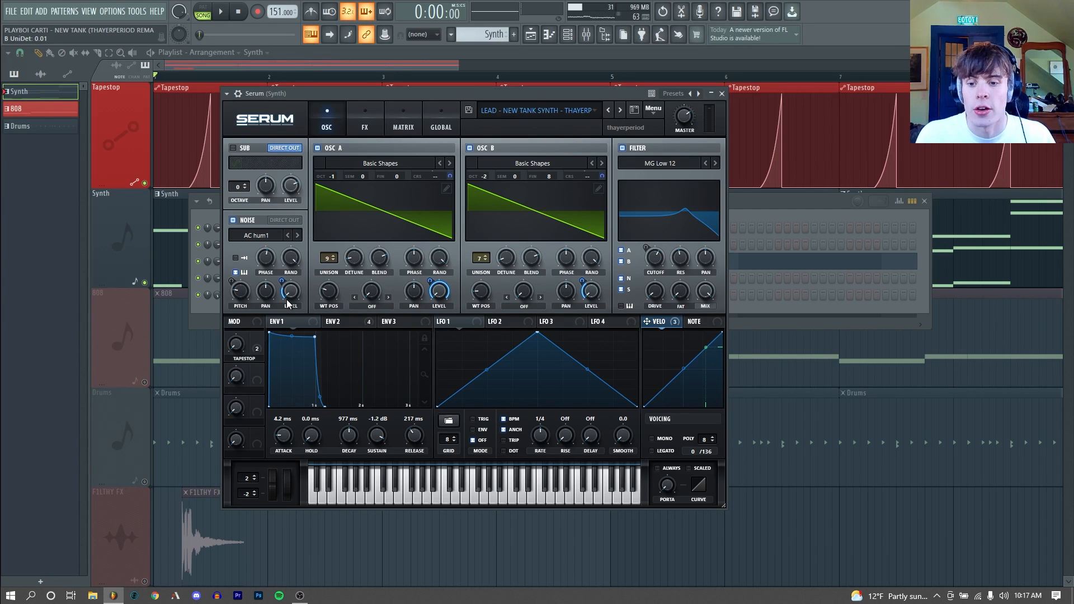
Audition Envelope 2's pitch rise with the filter bypassed and a longer attack, and switch the filter back on
left_click(344, 323)
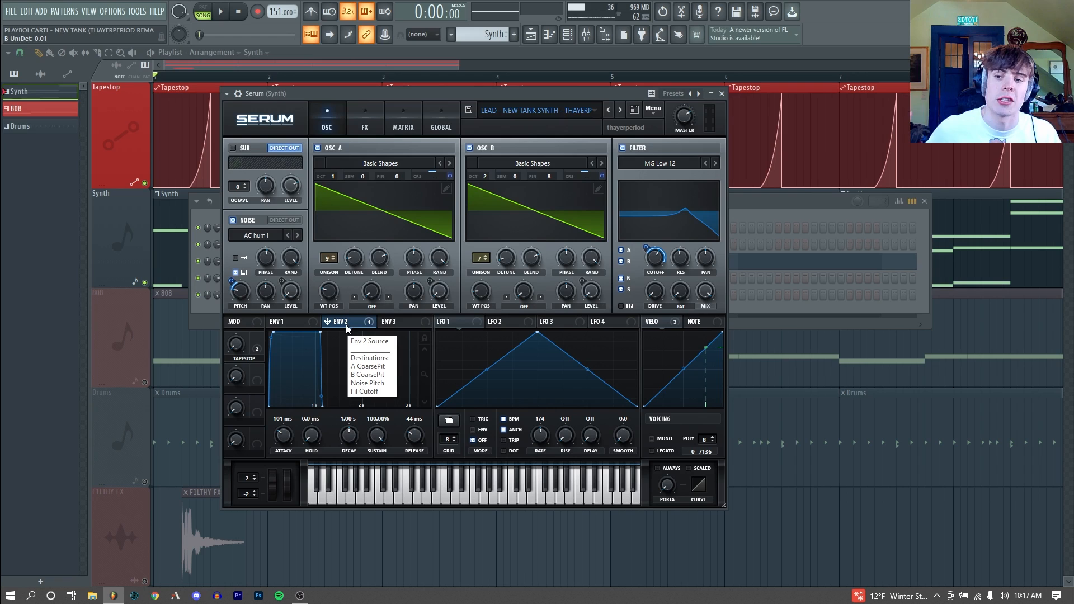
left_click(622, 148)
key("r")
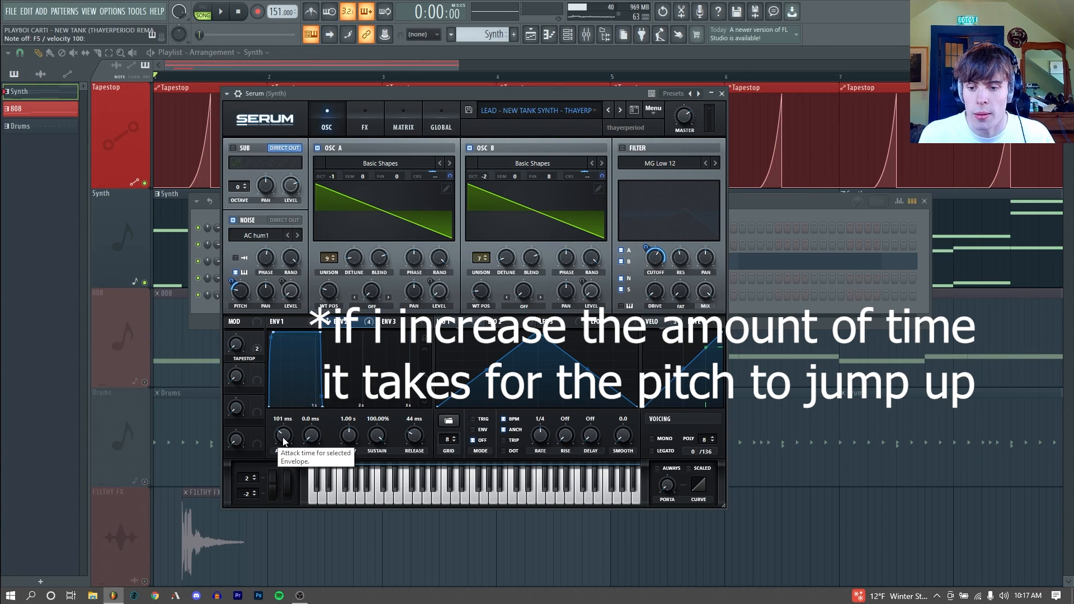
left_click_drag(283, 441, 283, 417)
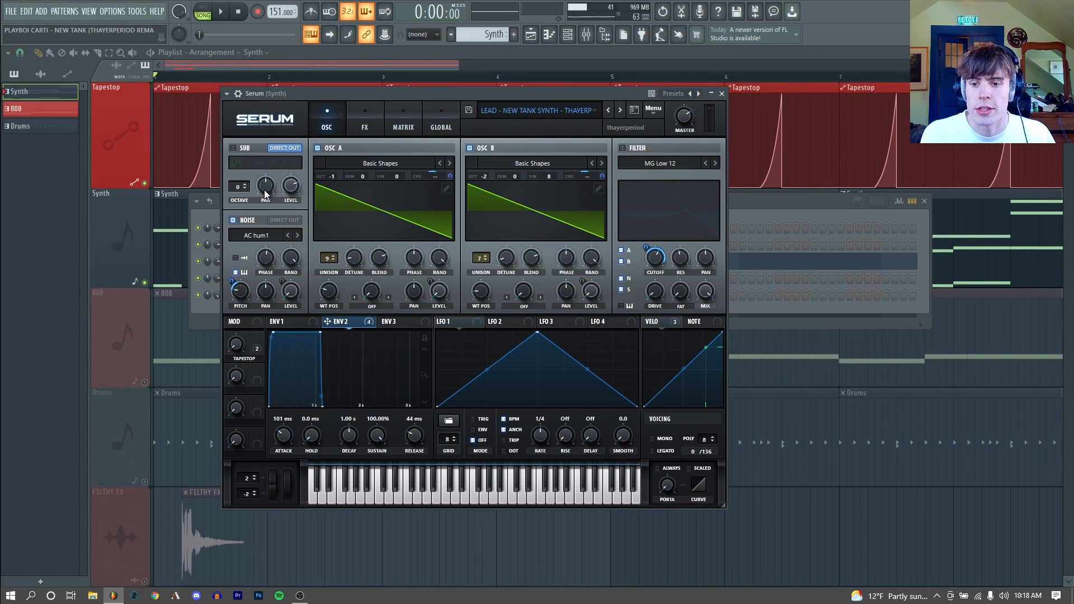
left_click(622, 147)
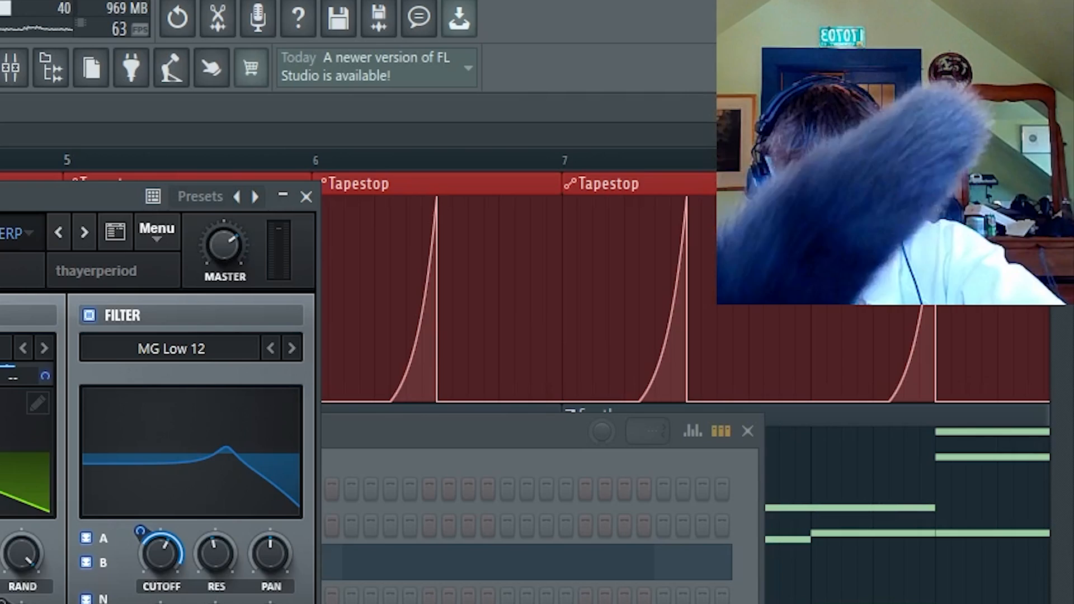
Enable the compressor and chorus effects on the lead, checking the chorus mix at 40% and playing a test note
mouse_move(686, 261)
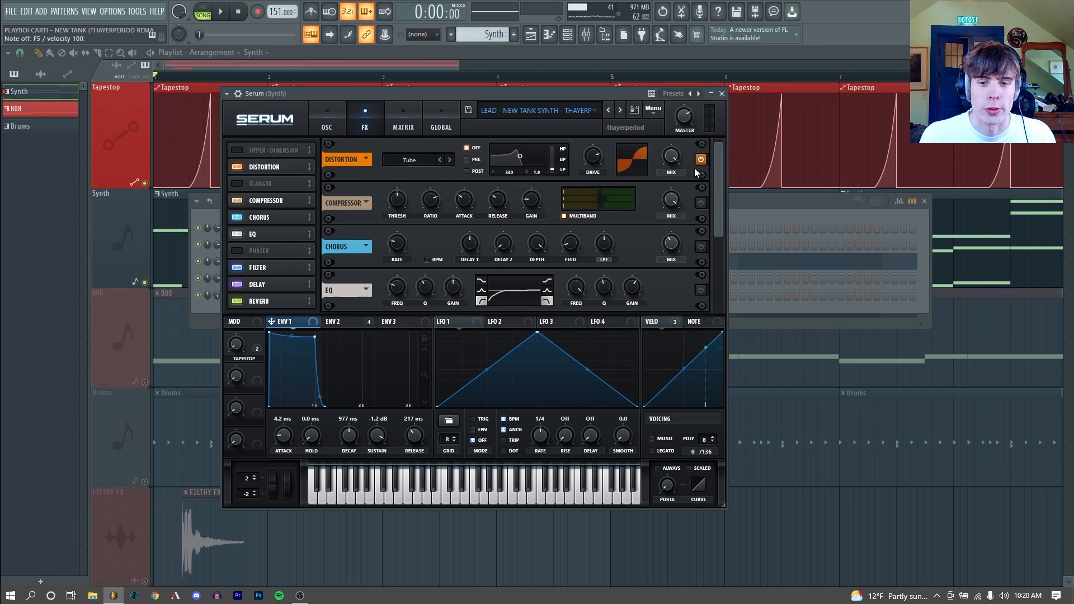
left_click(700, 202)
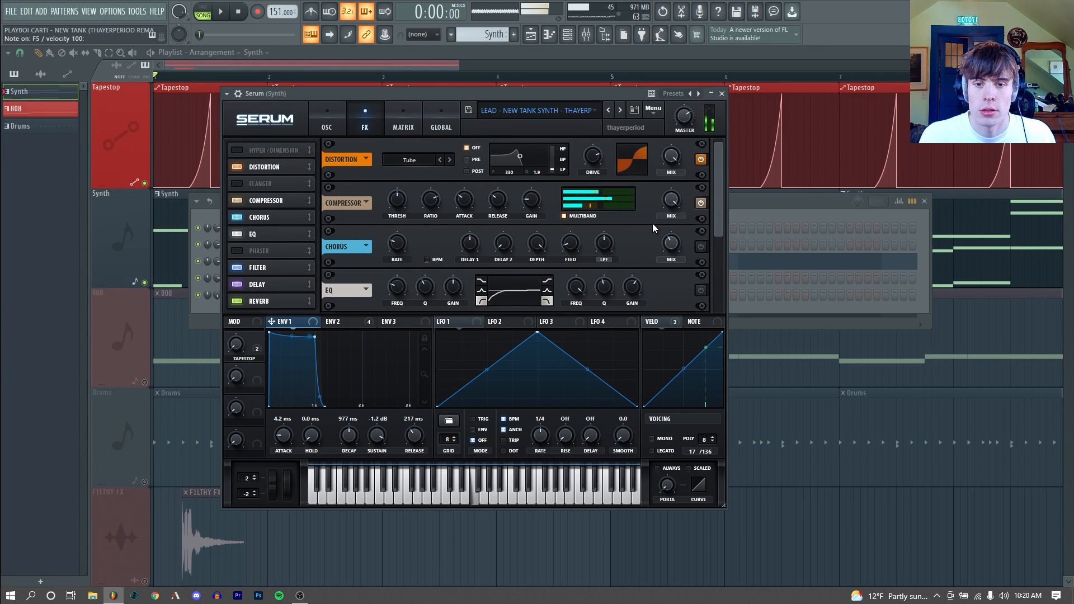
left_click(700, 246)
left_click(671, 247)
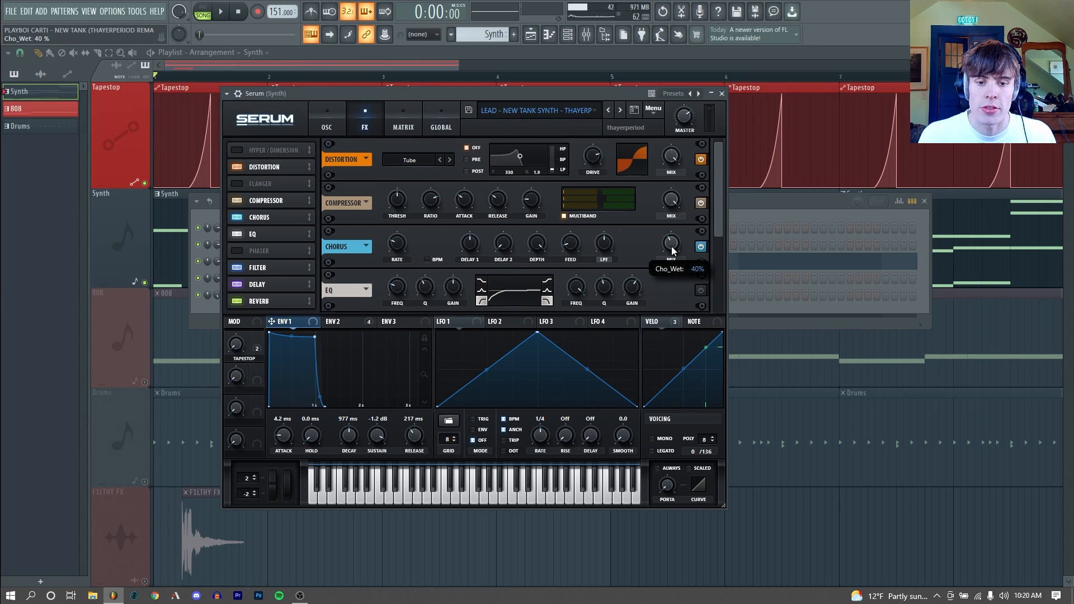
key("v")
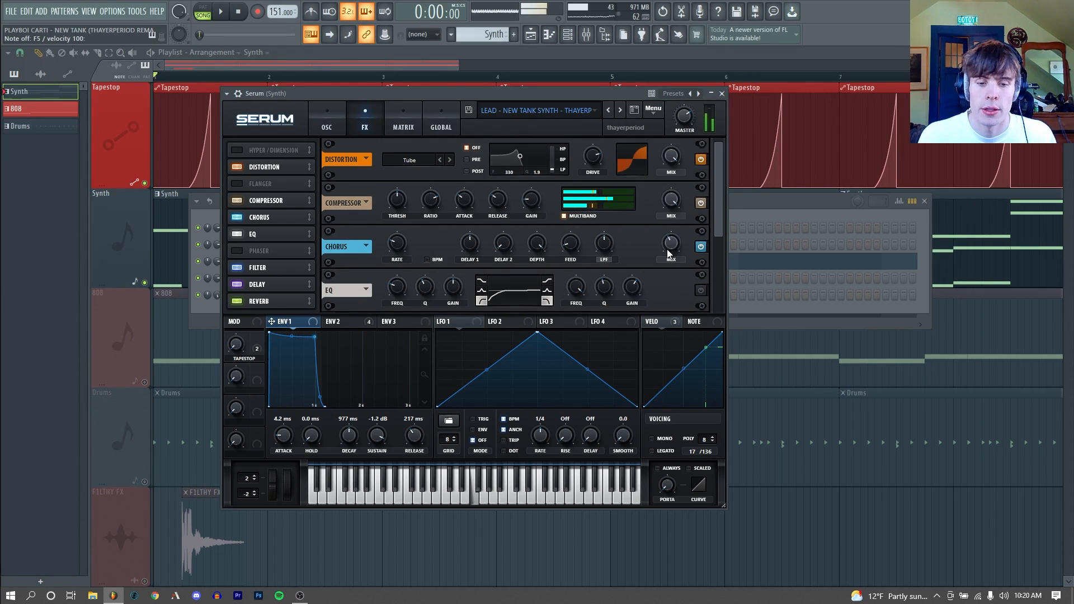
Enable the EQ and the MG Low 6 filter in Serum's effects rack while playing test notes
left_click_drag(716, 226, 709, 250)
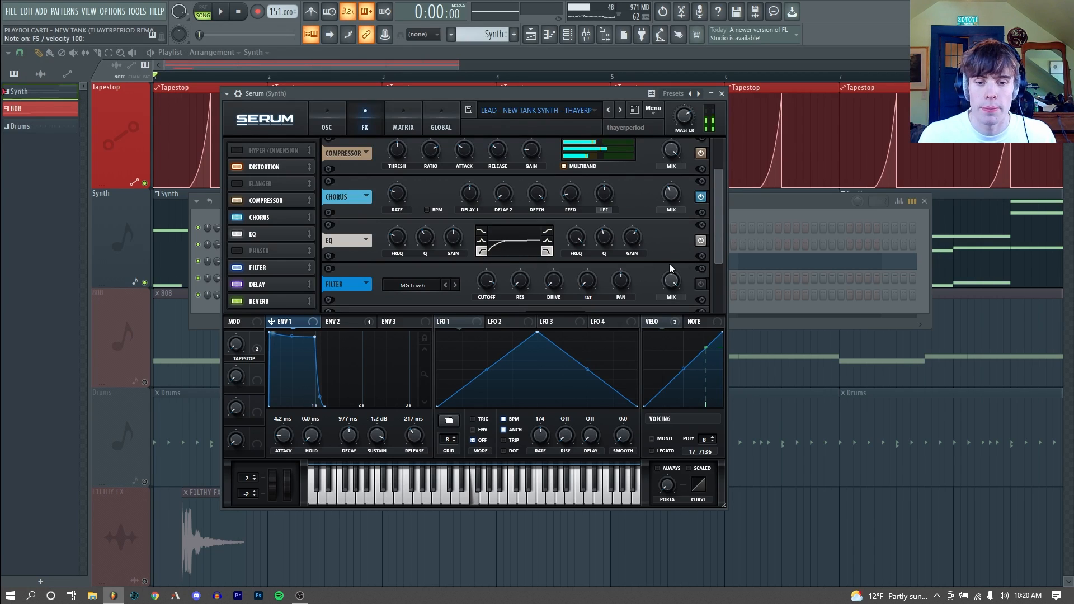
left_click_drag(716, 245, 407, 261)
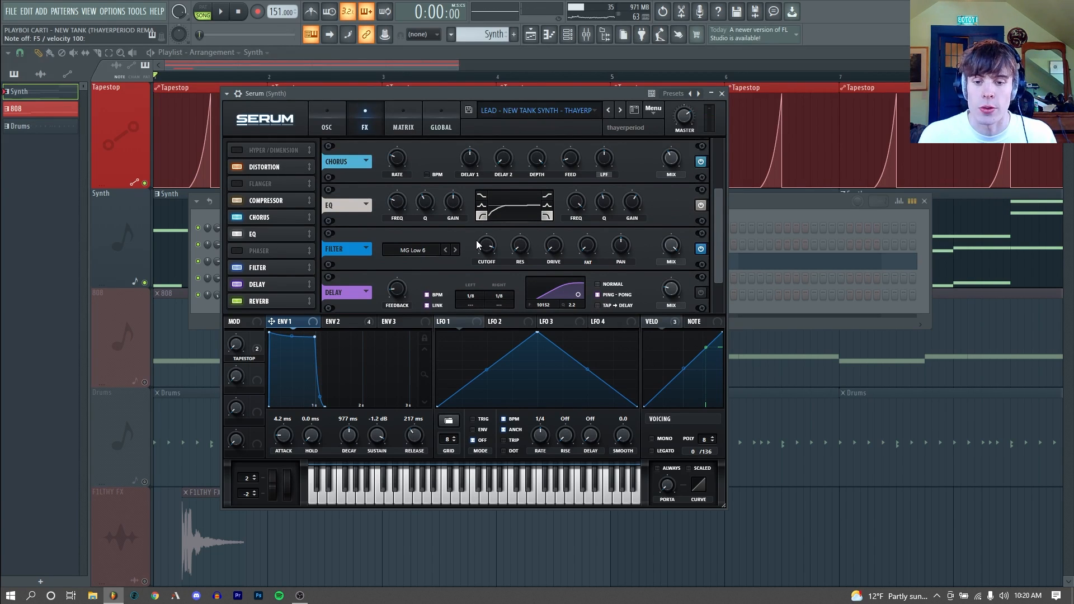
mouse_move(476, 241)
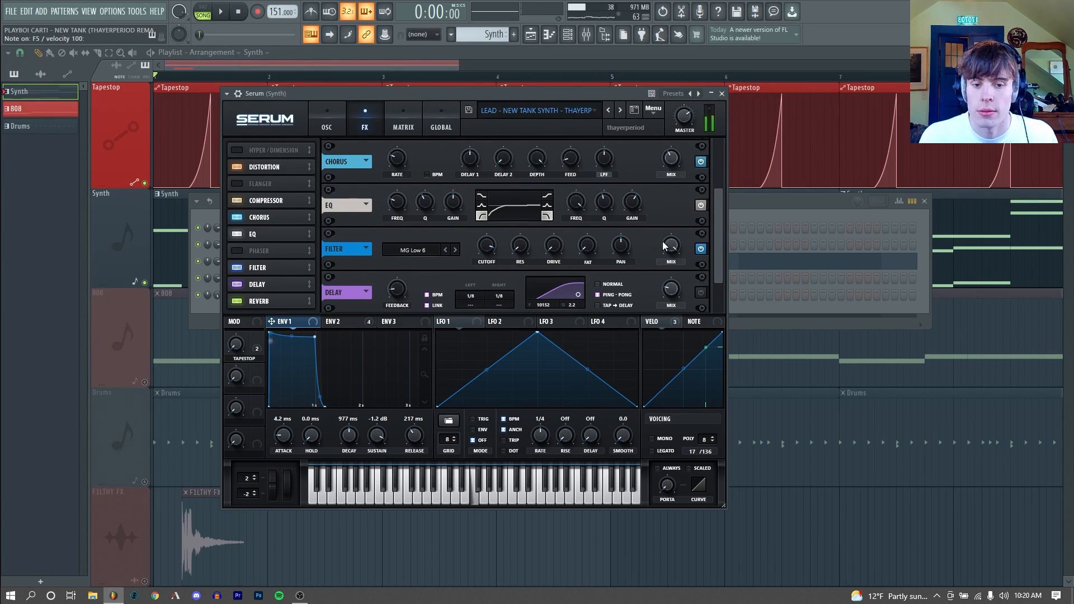
scroll(577, 266, "down", 1)
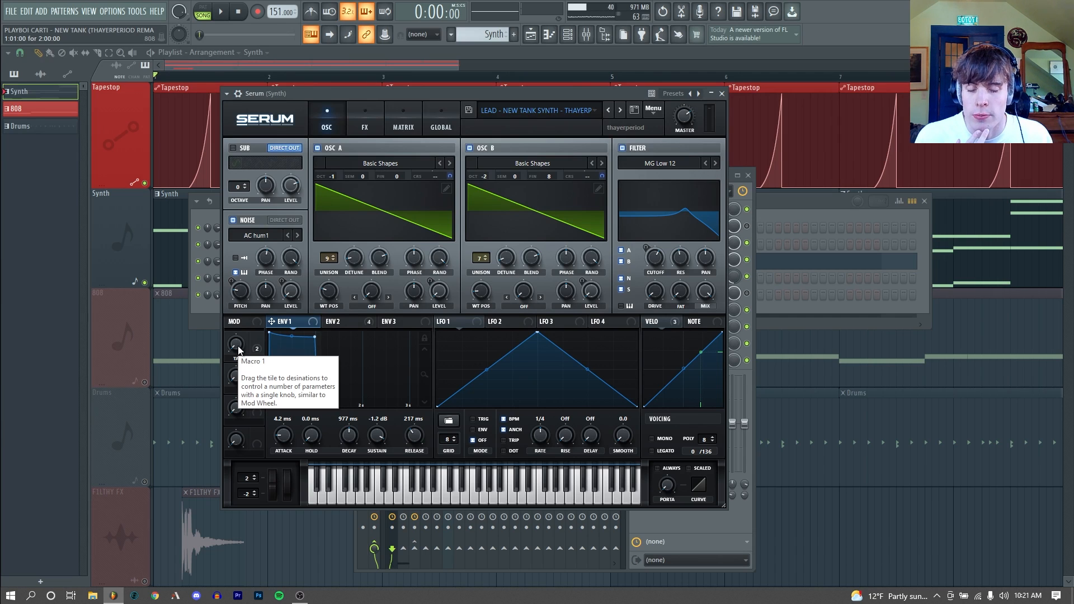
Examine Macro 1's routings in Serum's modulation matrix and sweep the Tapestop macro to hear its pitch and volume drop
left_click(403, 119)
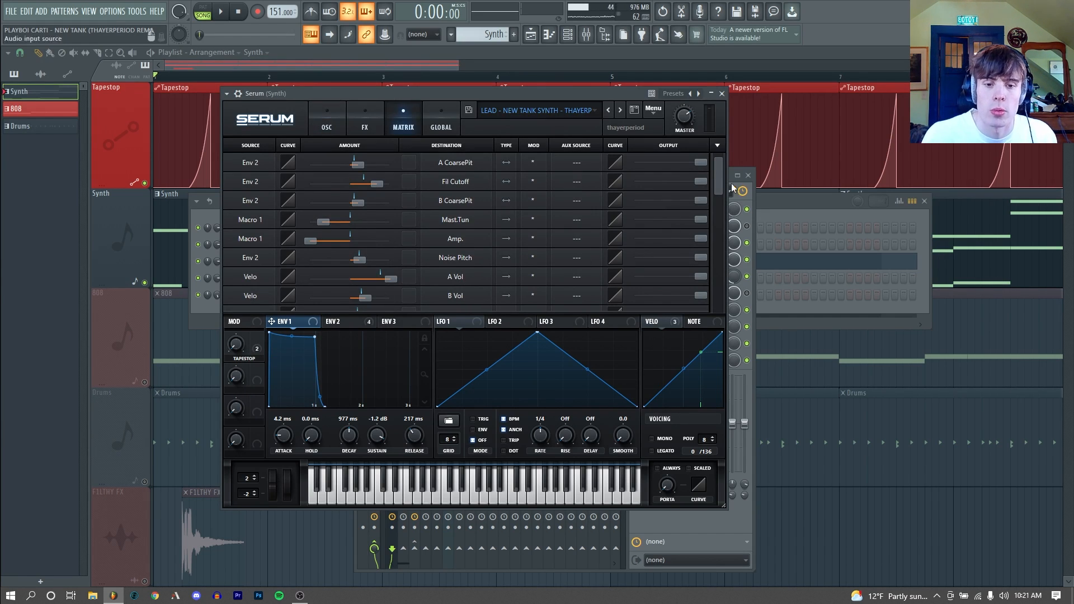
scroll(717, 182, "down", 1)
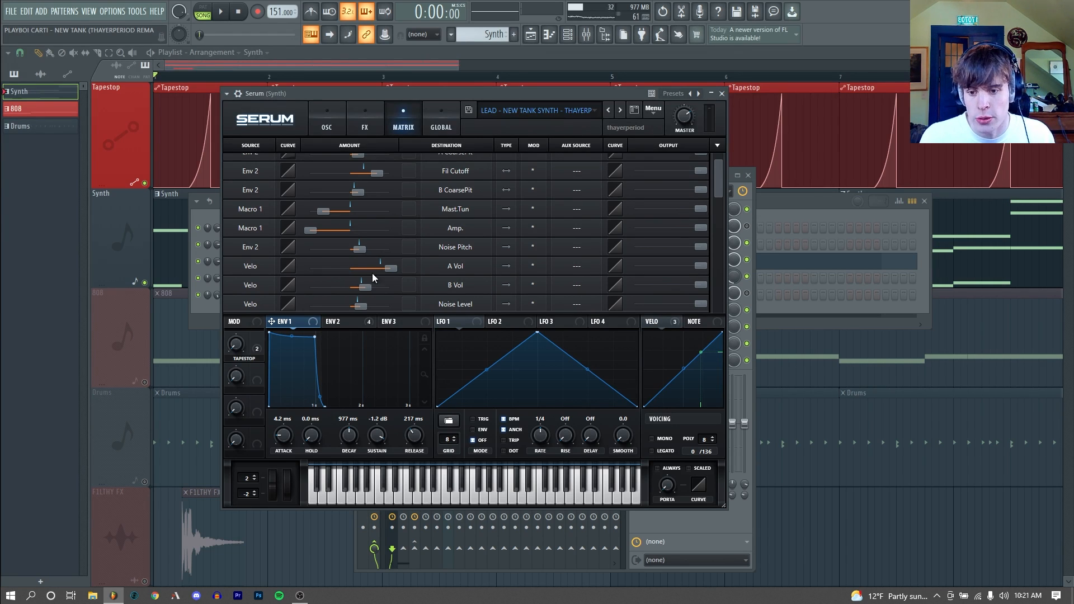
mouse_move(235, 347)
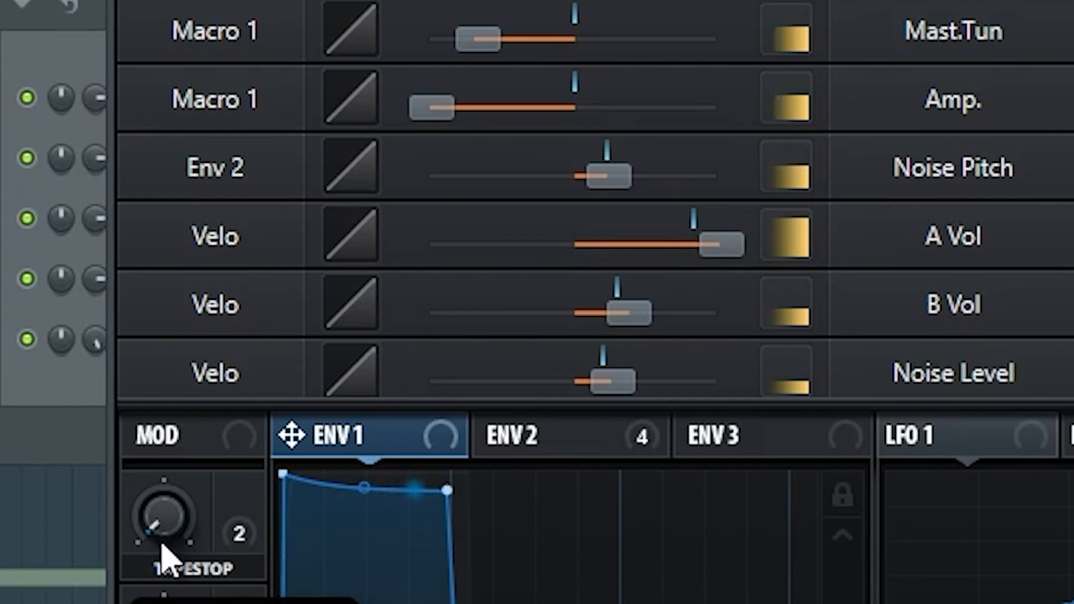
left_click_drag(234, 351, 236, 333)
left_click_drag(165, 476, 196, 359)
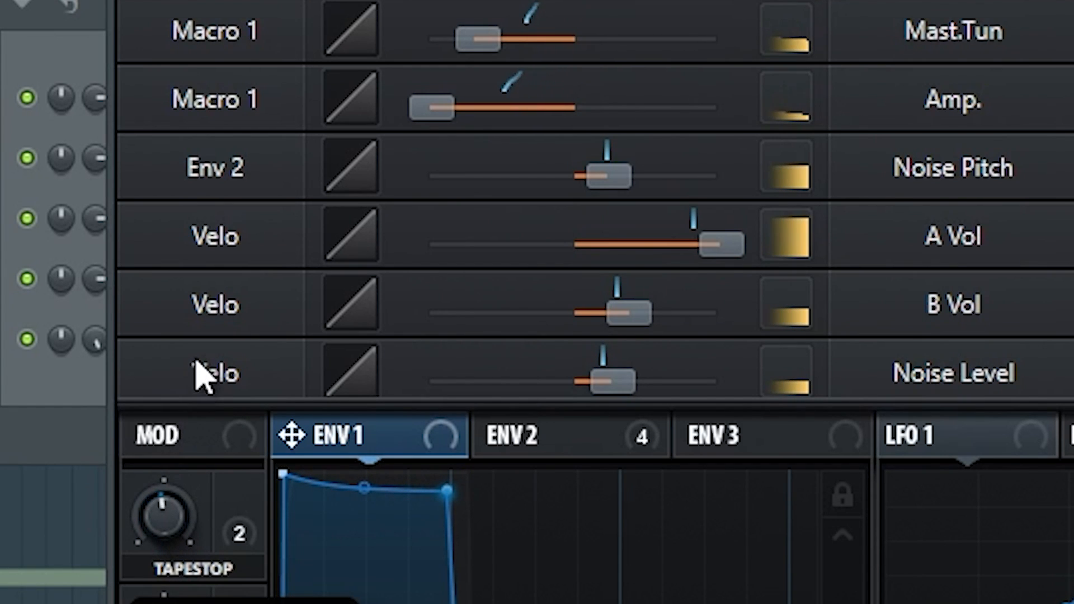
left_click_drag(196, 358, 207, 338)
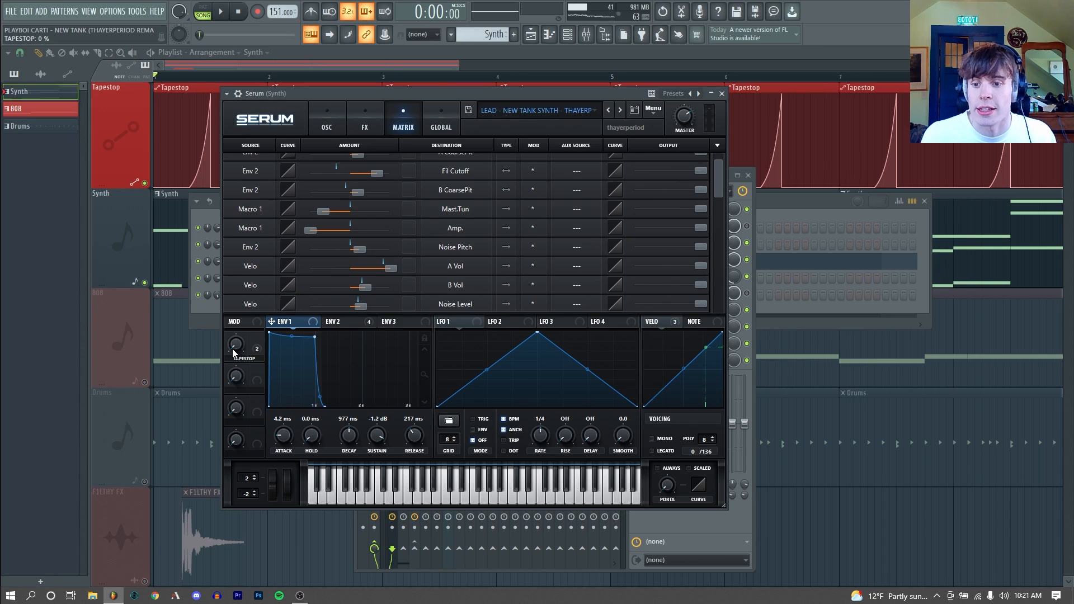
left_click_drag(234, 346, 242, 269)
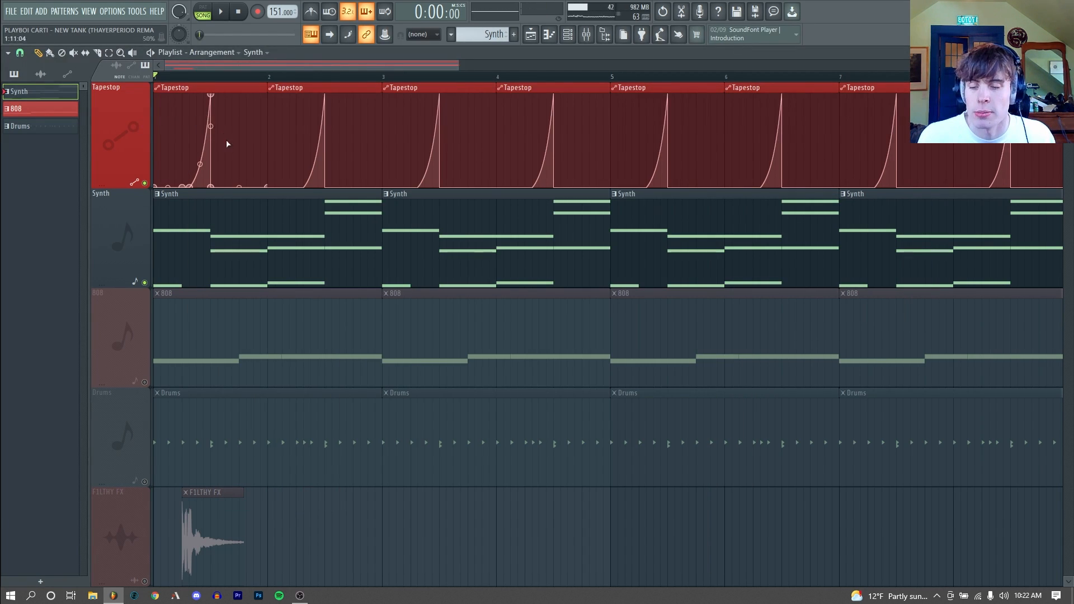
Move Serum's Tapestop macro slightly and create an automation clip from it as the last tweaked parameter
left_click(567, 34)
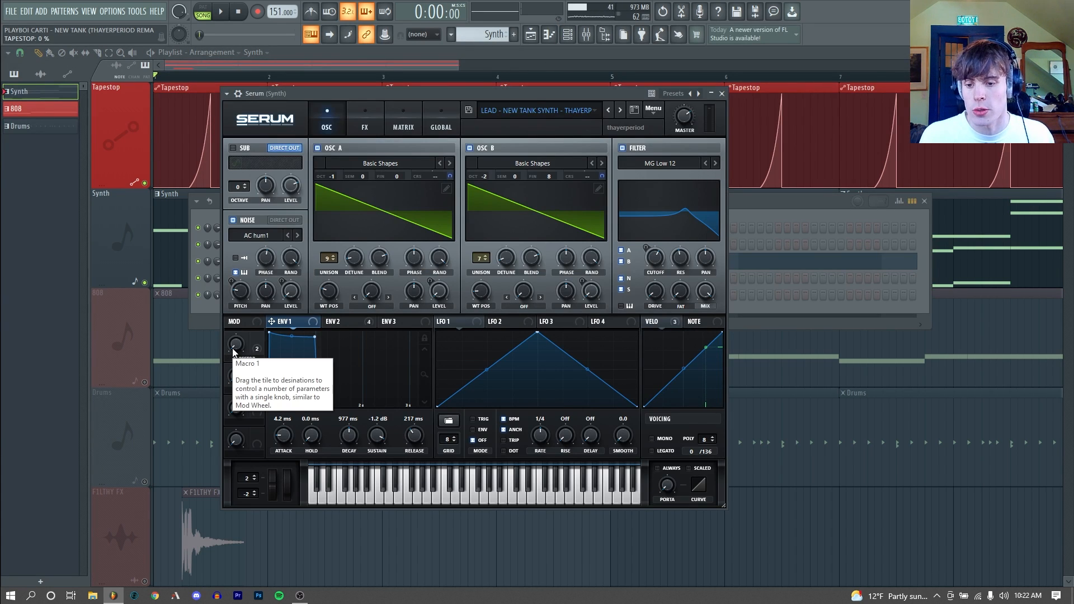
left_click_drag(234, 350, 236, 373)
left_click(137, 11)
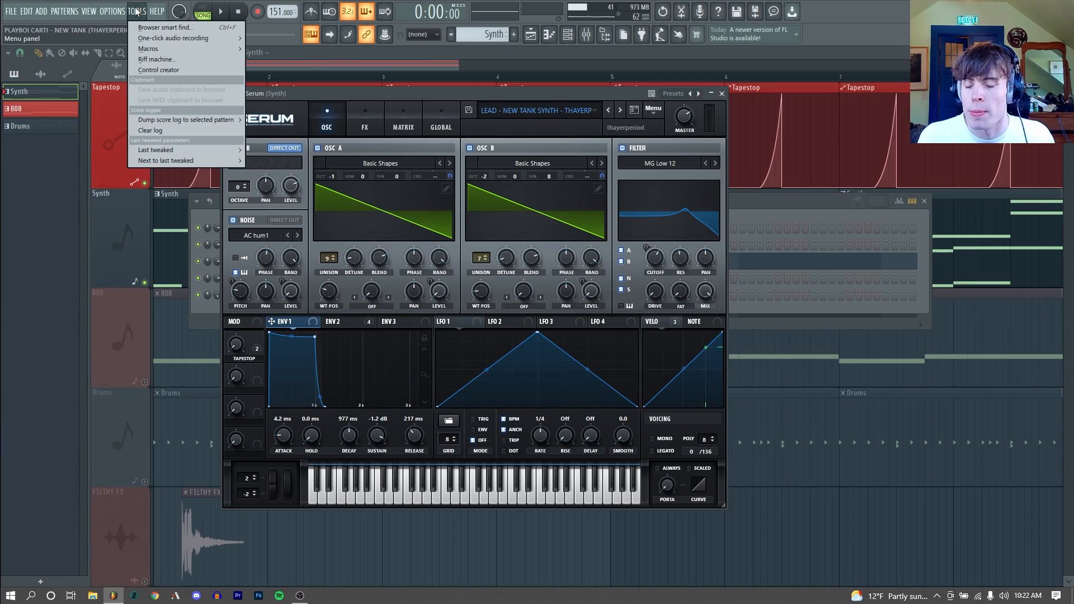
mouse_move(173, 150)
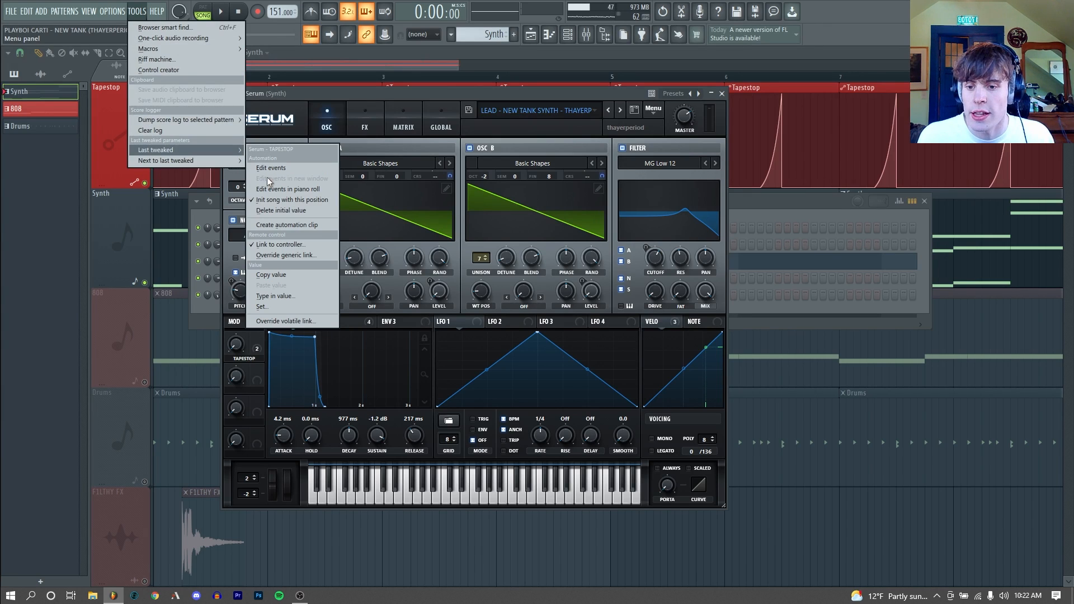
left_click(296, 223)
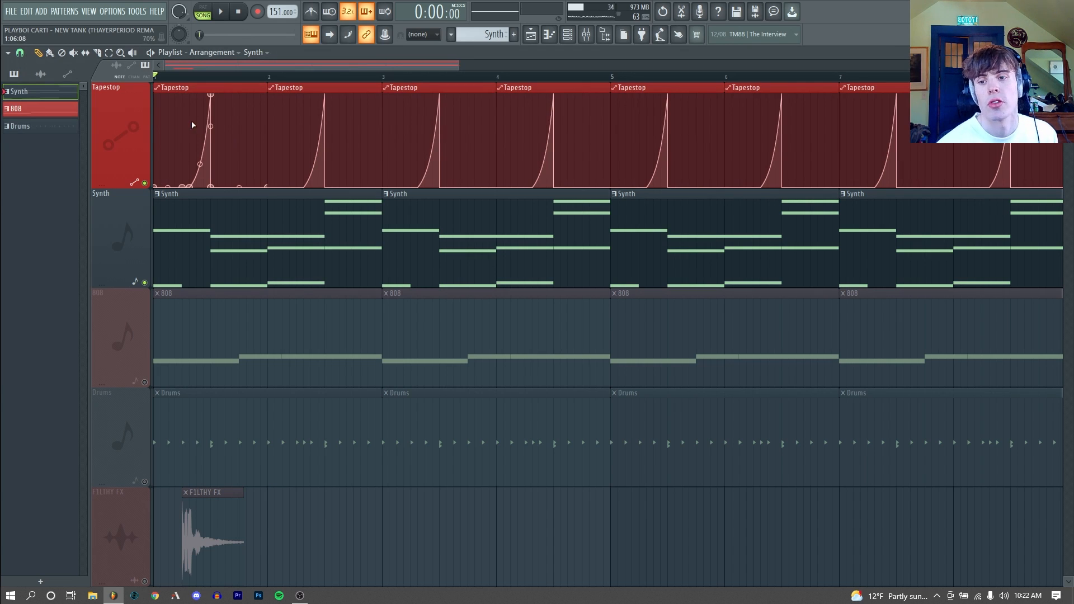
Play back the synth with its Tapestop automation and the 808 part, and open FabFilter Pro-Q 2 on the 808 mixer track
scroll(196, 117, "up", 3)
key("space")
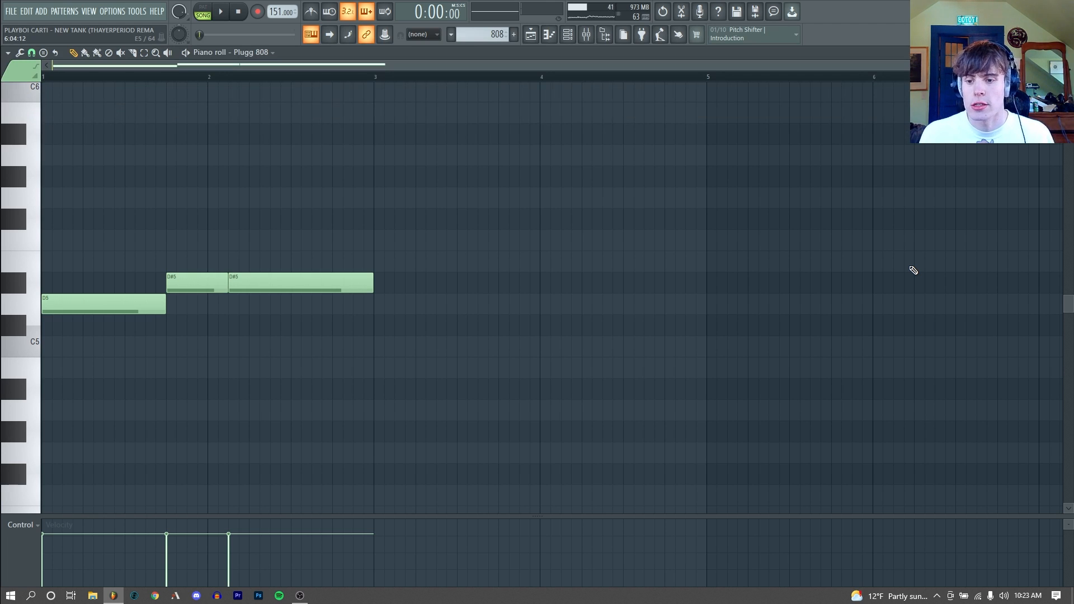
key("space")
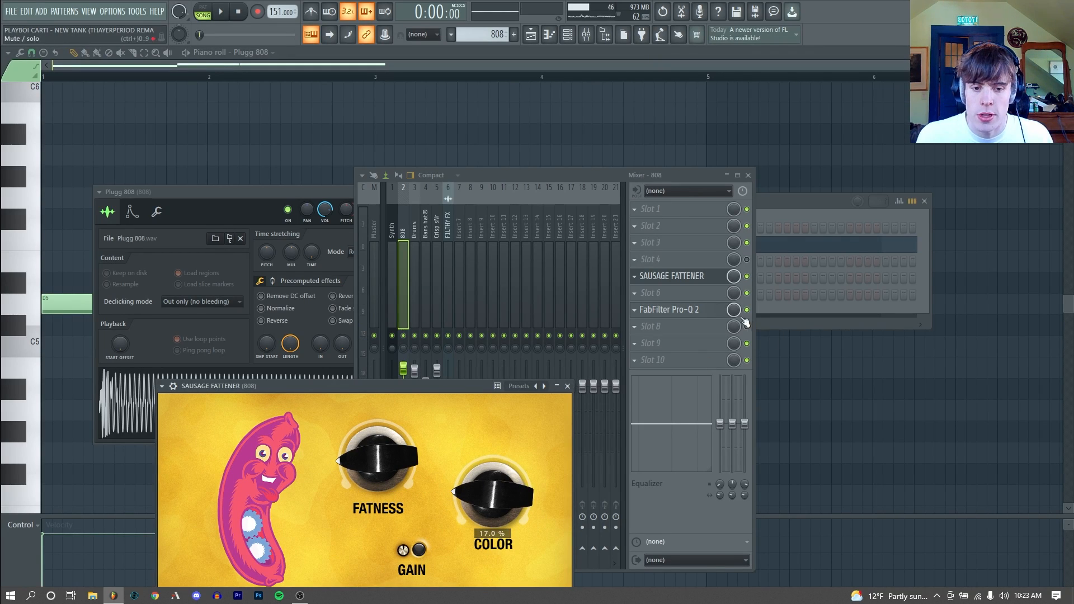
left_click(683, 309)
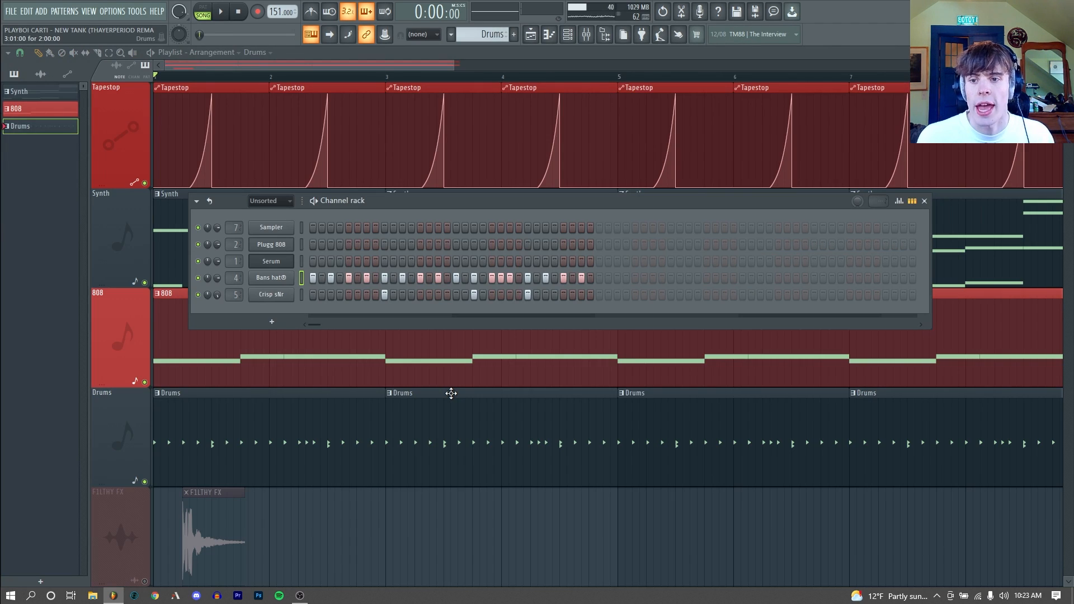
Audition the drum pattern, the Crisp snare channel and the F1LTHY FX sample, and play back the full arrangement
key("space")
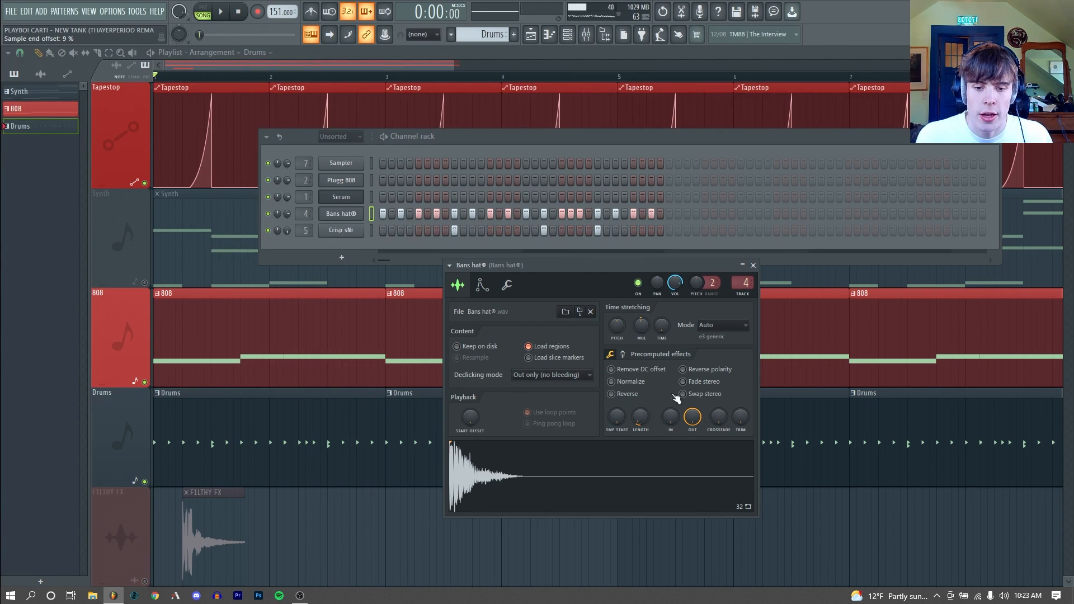
left_click(341, 229)
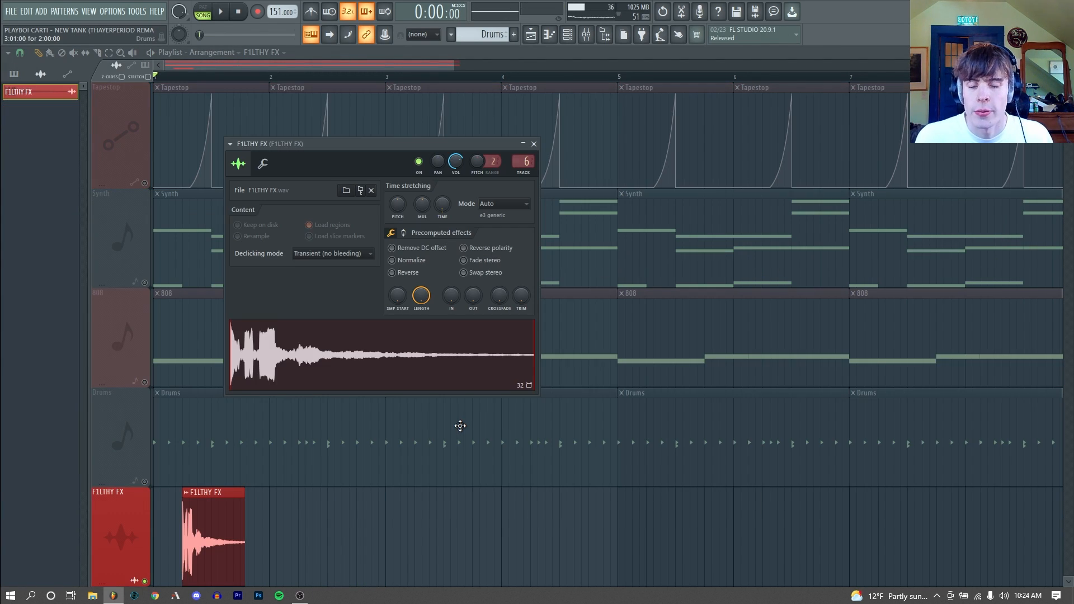
left_click(386, 365)
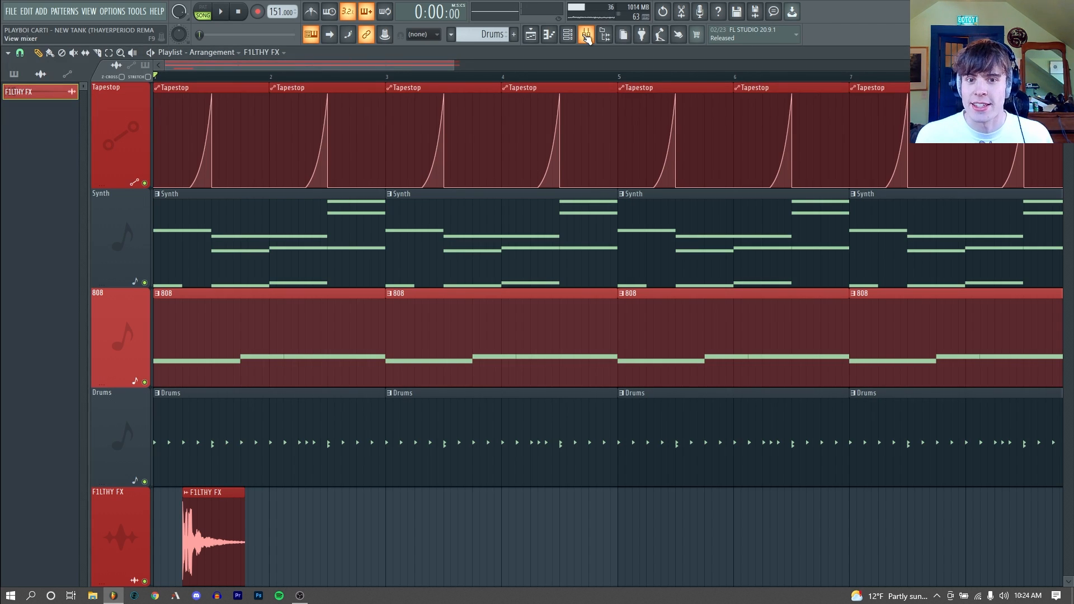
key("space")
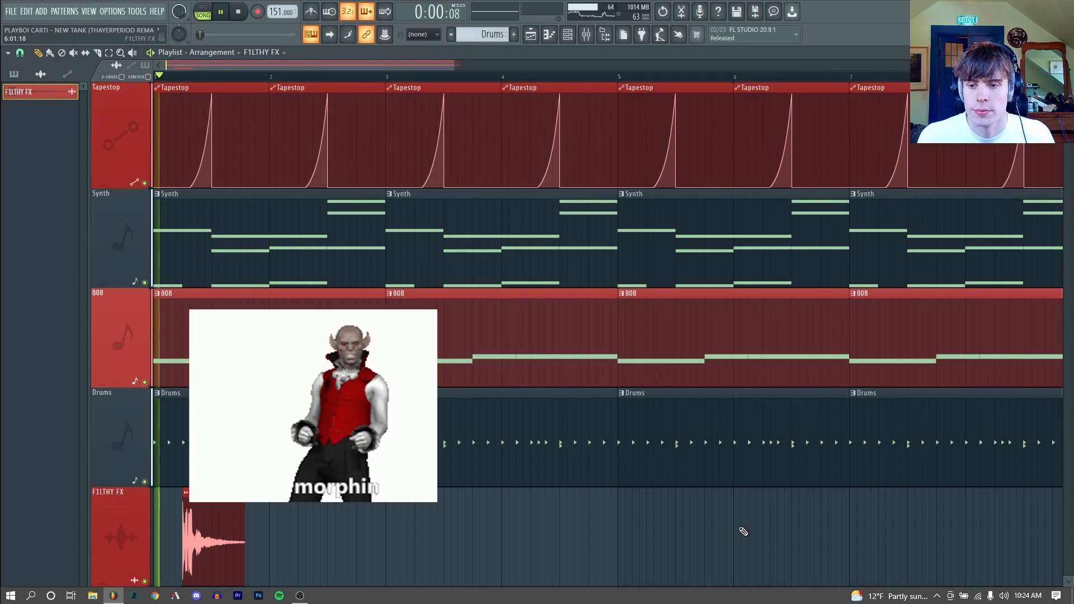